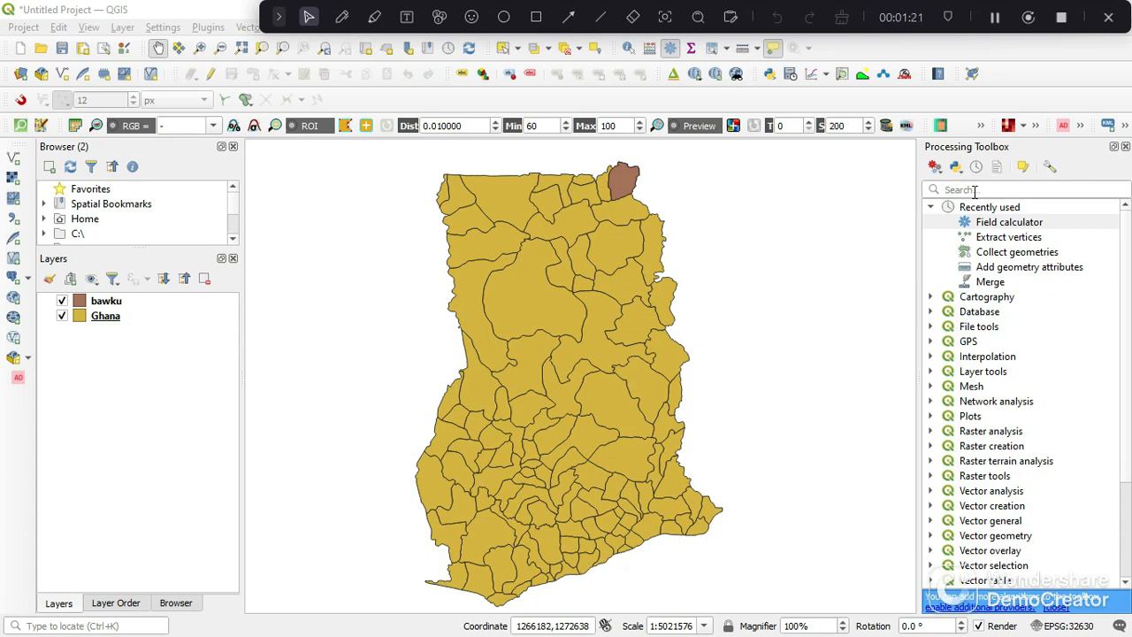
# - Open the Field calculator for the Ghana layer and define a String field named verticiesCoordinates
pyautogui.click(976, 190)
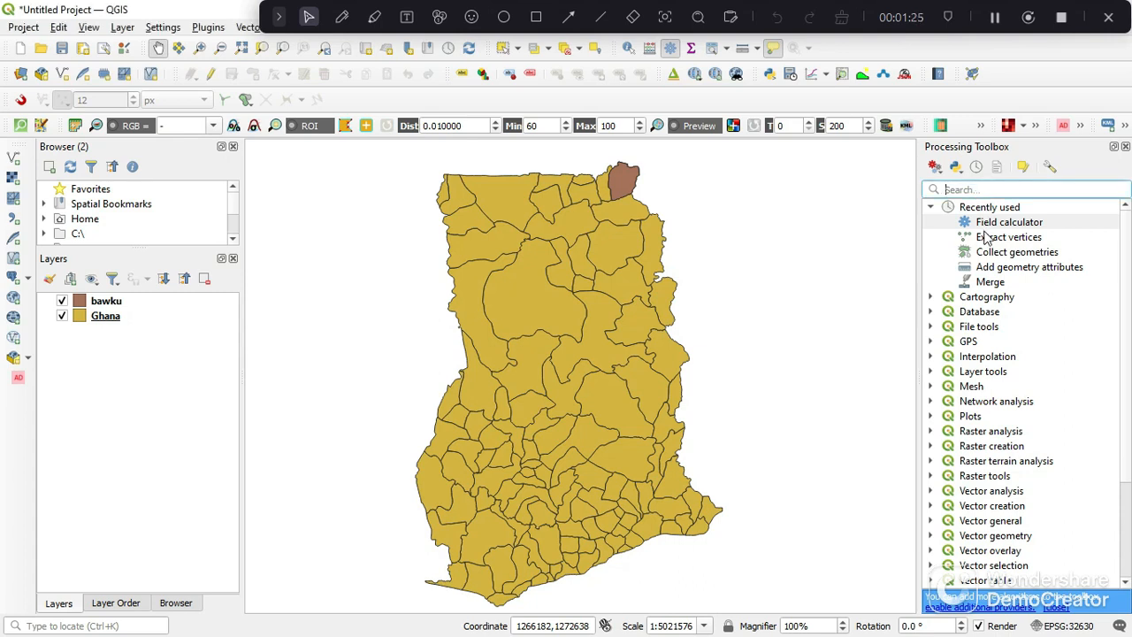
pyautogui.doubleClick(984, 226)
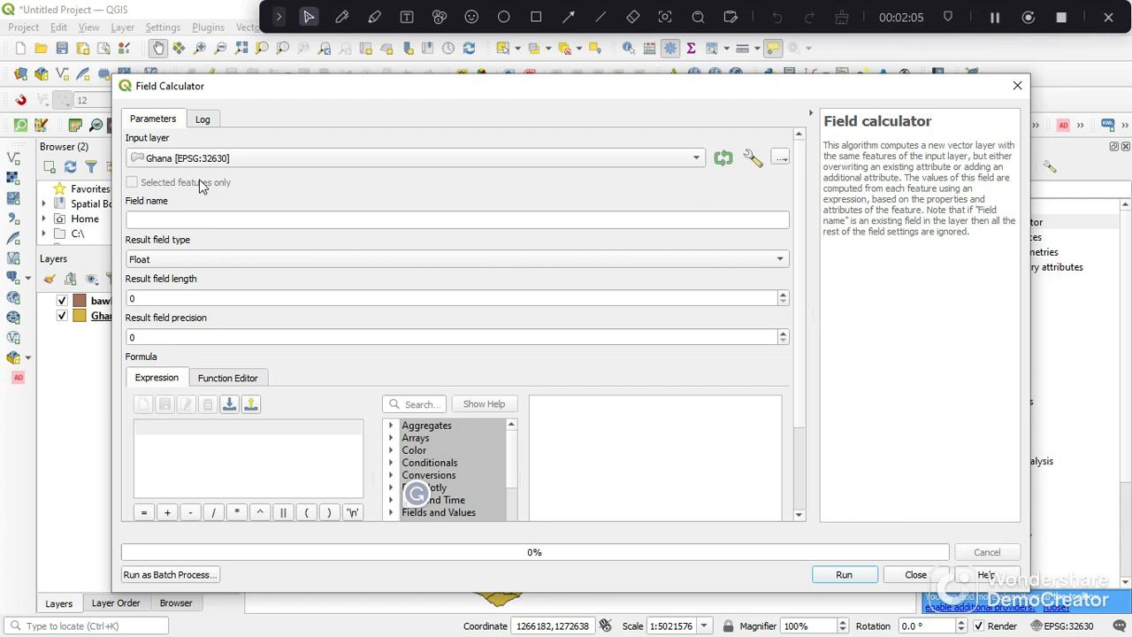
pyautogui.click(139, 222)
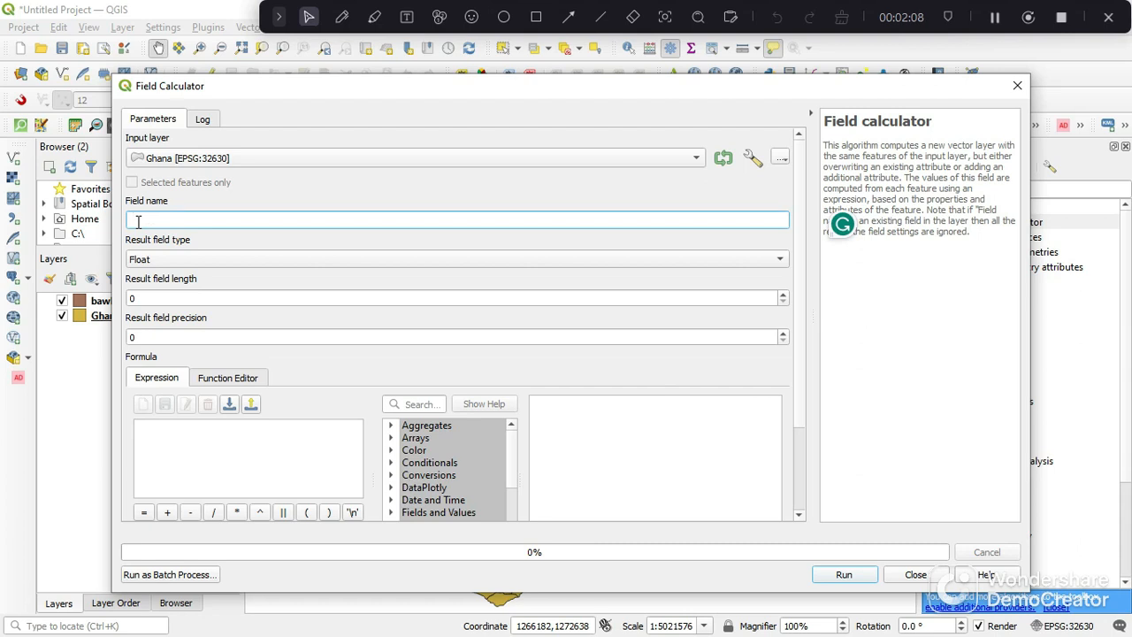
pyautogui.write('verticie')
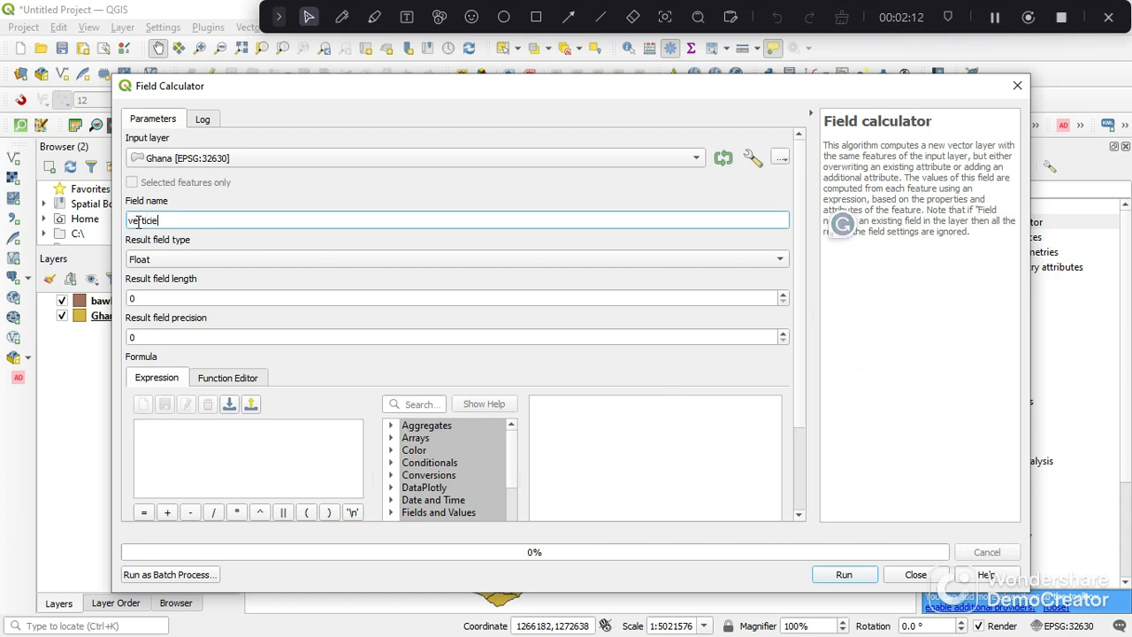
pyautogui.write('sCoordinates')
pyautogui.click(167, 264)
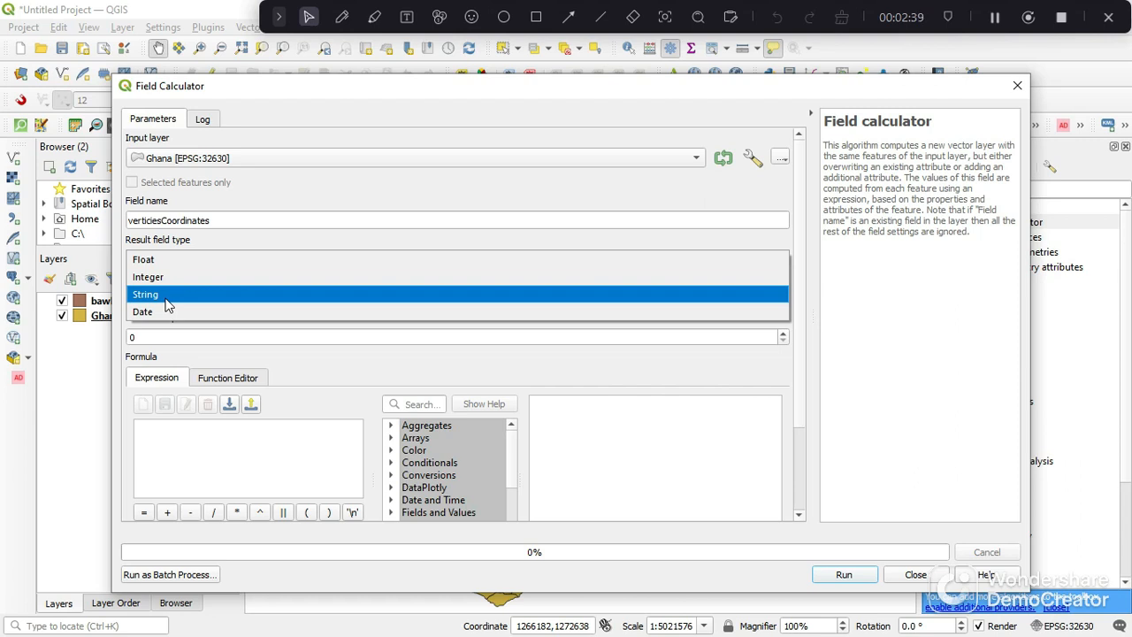
pyautogui.click(146, 295)
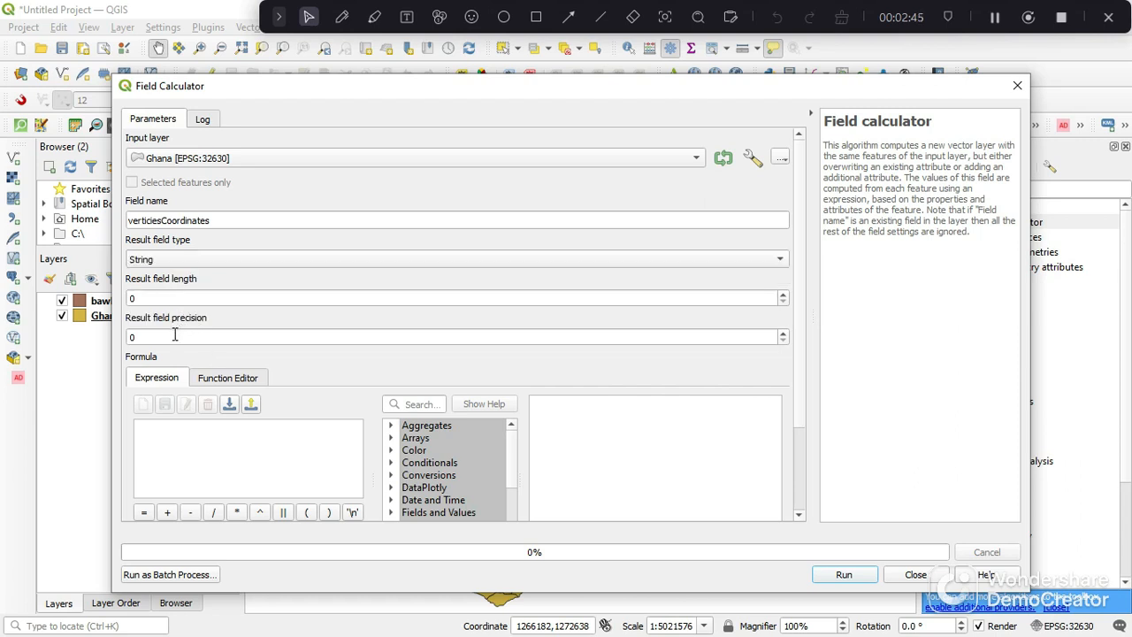
# - Enter geom_to_wkt($geometry) as the field formula and check the coordinates in its preview
pyautogui.click(237, 458)
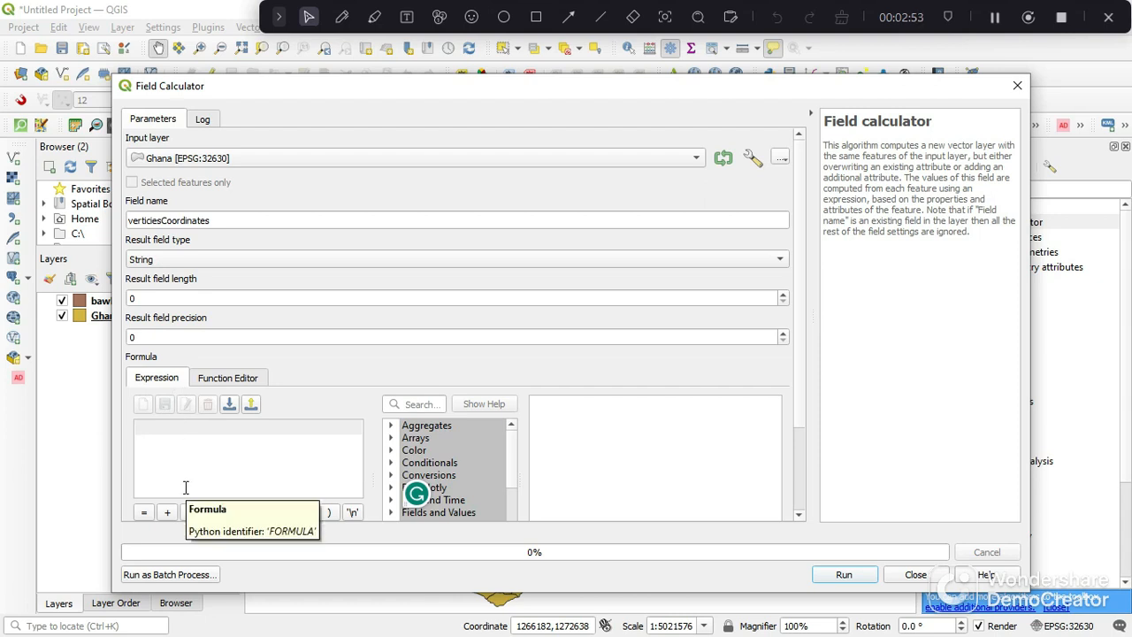
pyautogui.write('geom_to_wkt($geometry)')
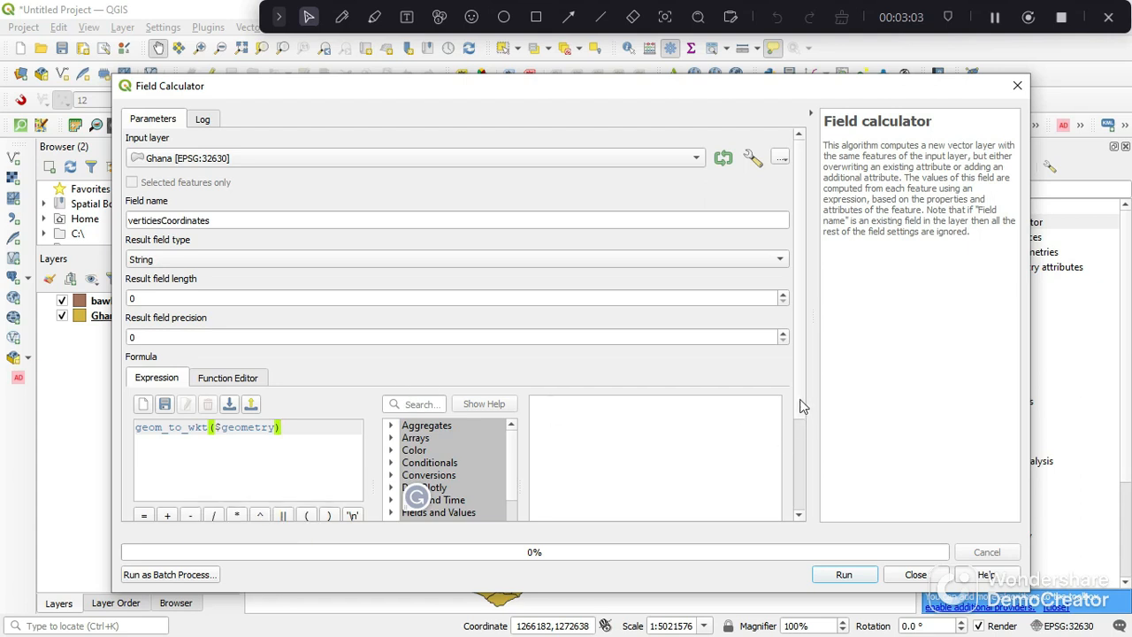
pyautogui.scroll(-5, 802, 412)
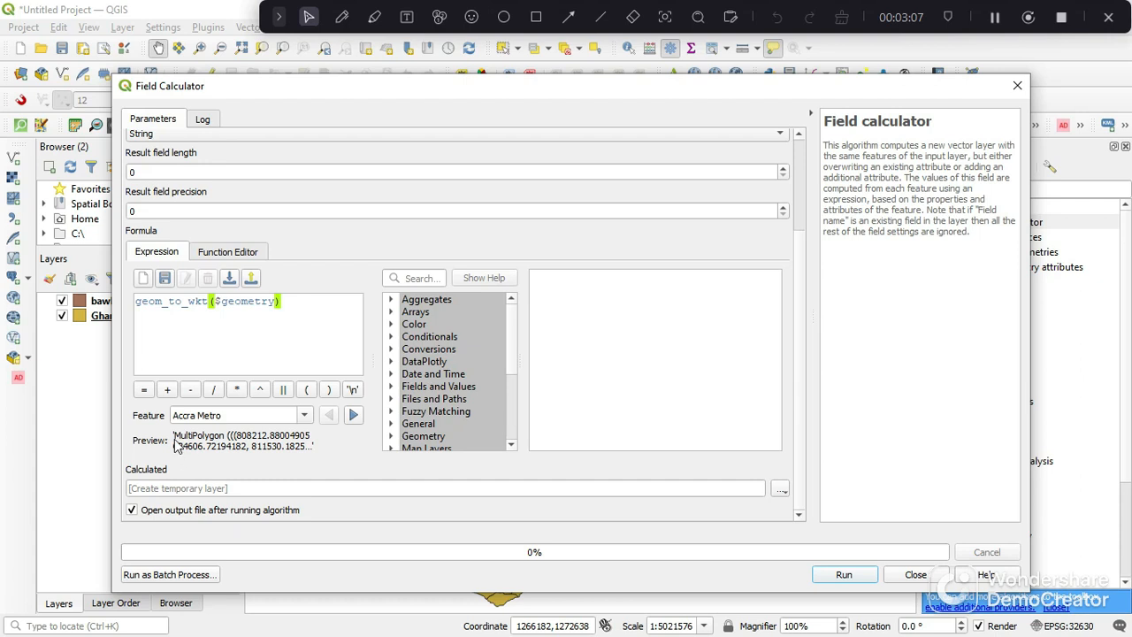
pyautogui.moveTo(174, 437); pyautogui.dragTo(222, 445)
pyautogui.moveTo(228, 438); pyautogui.dragTo(177, 440)
# - Run the field calculation with a temporary layer as output and close the Field Calculator
pyautogui.click(782, 492)
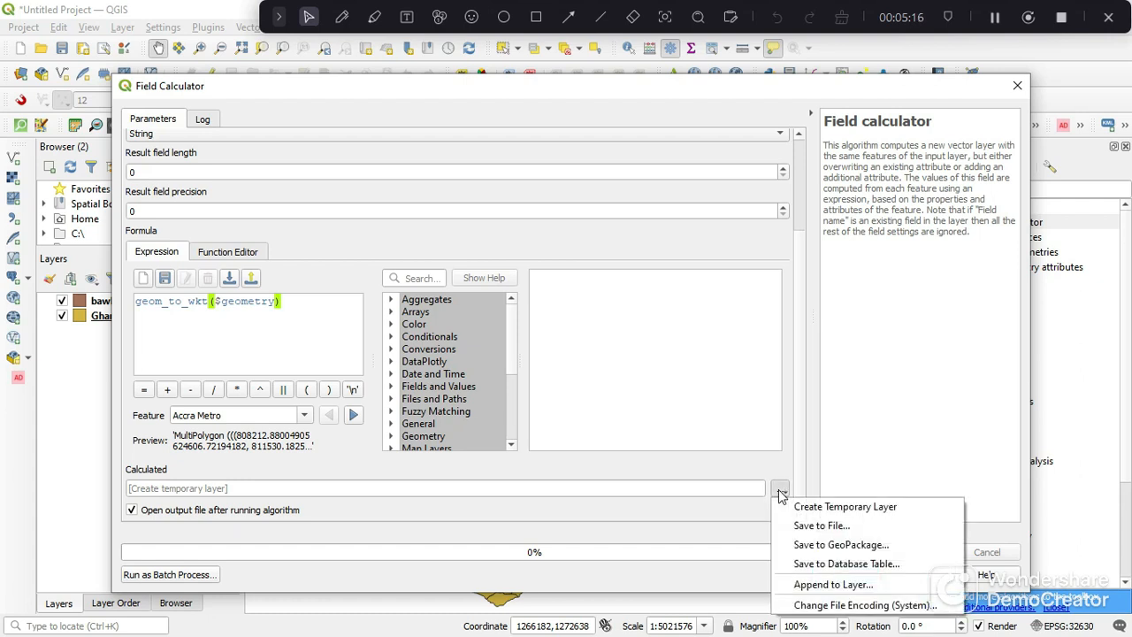
pyautogui.click(810, 446)
pyautogui.click(845, 577)
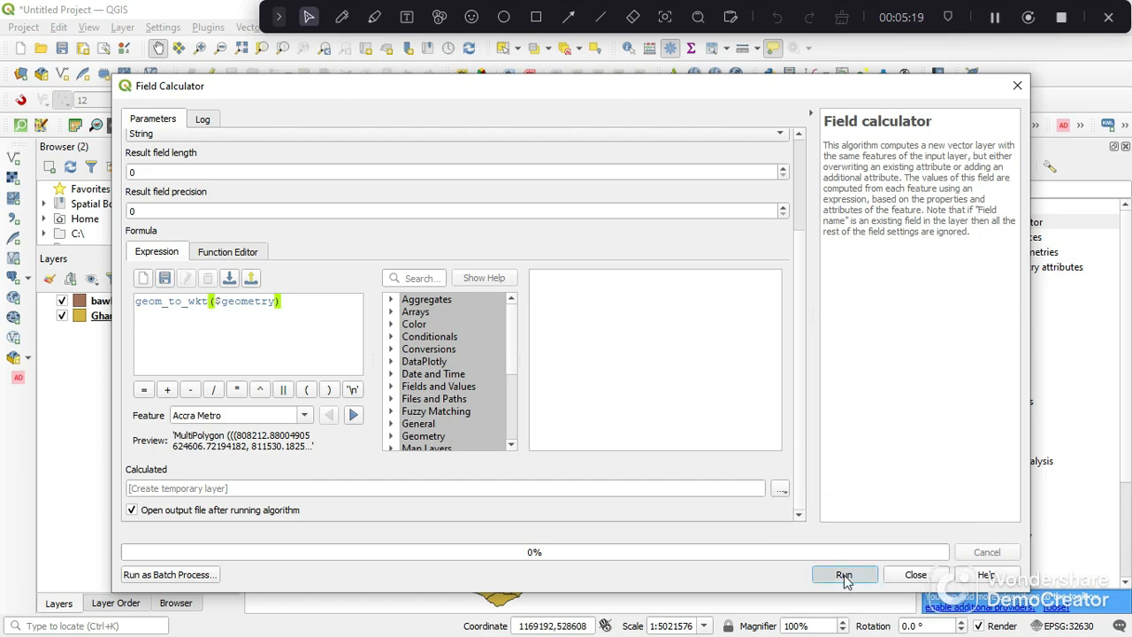
pyautogui.click(916, 575)
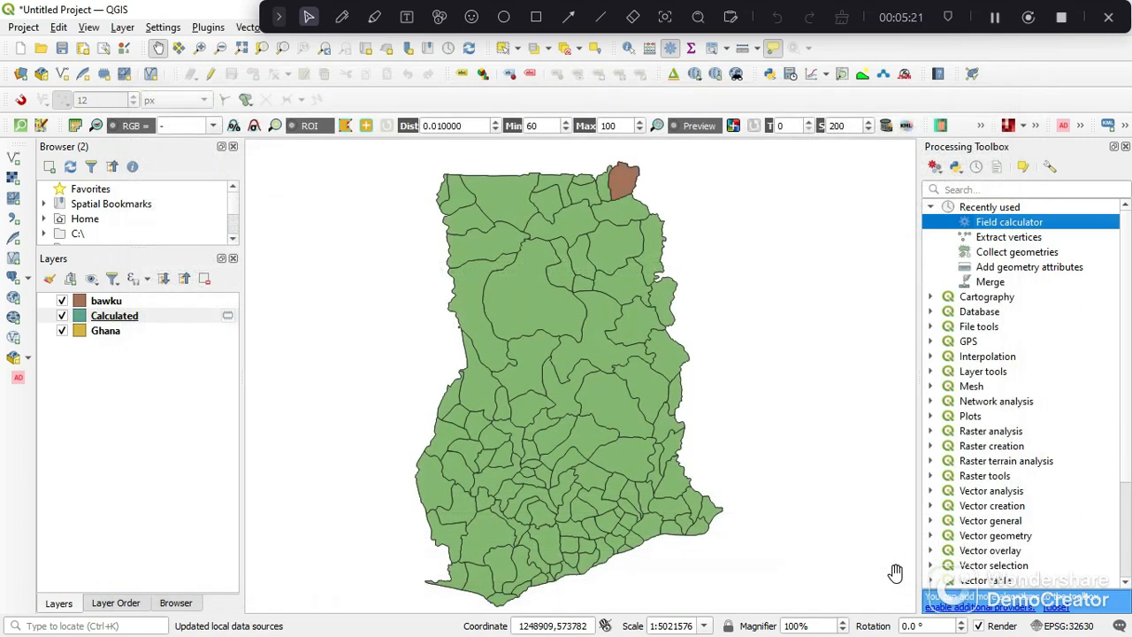
# - Examine the verticiesCoordinates values in the Calculated layer's attribute table, widening that column, and close the table
pyautogui.rightClick(151, 319)
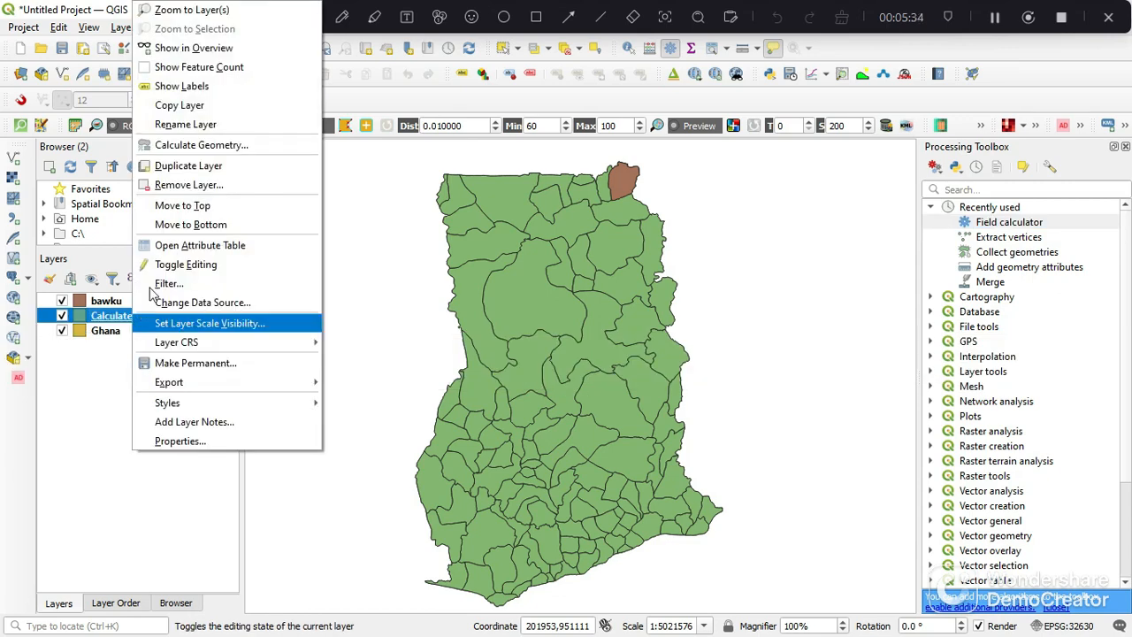
pyautogui.click(206, 247)
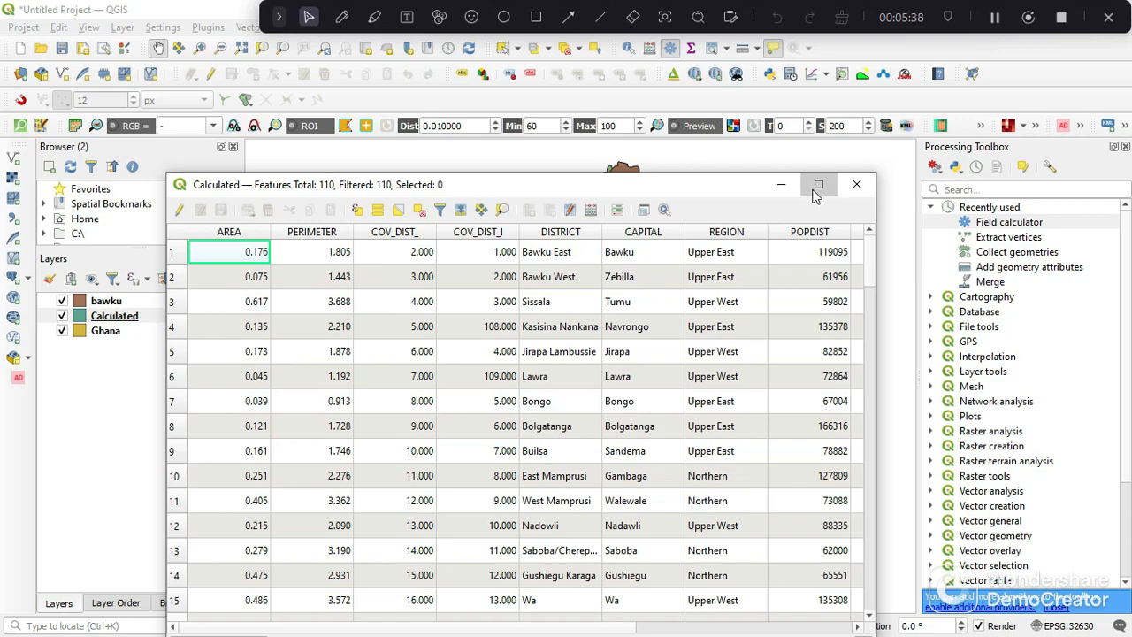
pyautogui.click(818, 185)
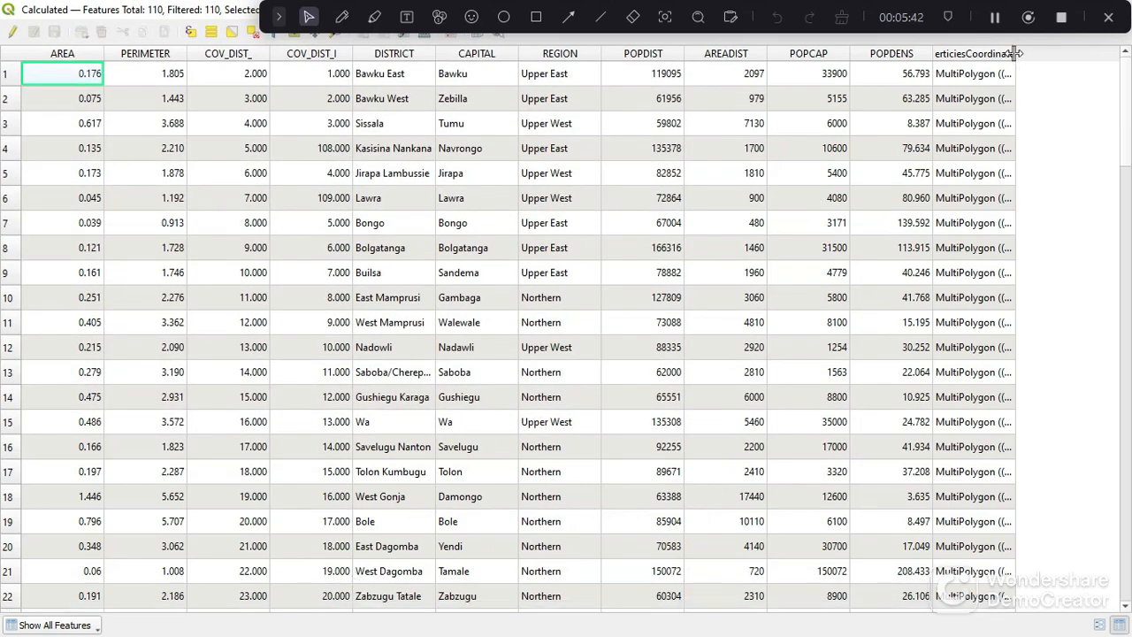
pyautogui.moveTo(1016, 53); pyautogui.dragTo(1099, 55)
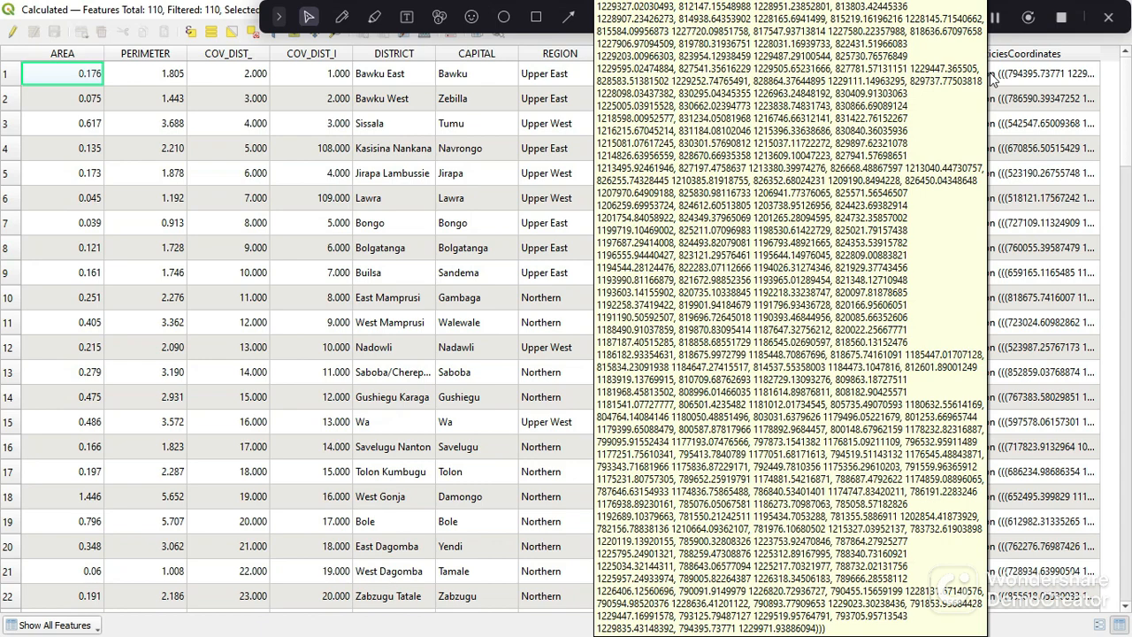
pyautogui.click(1042, 82)
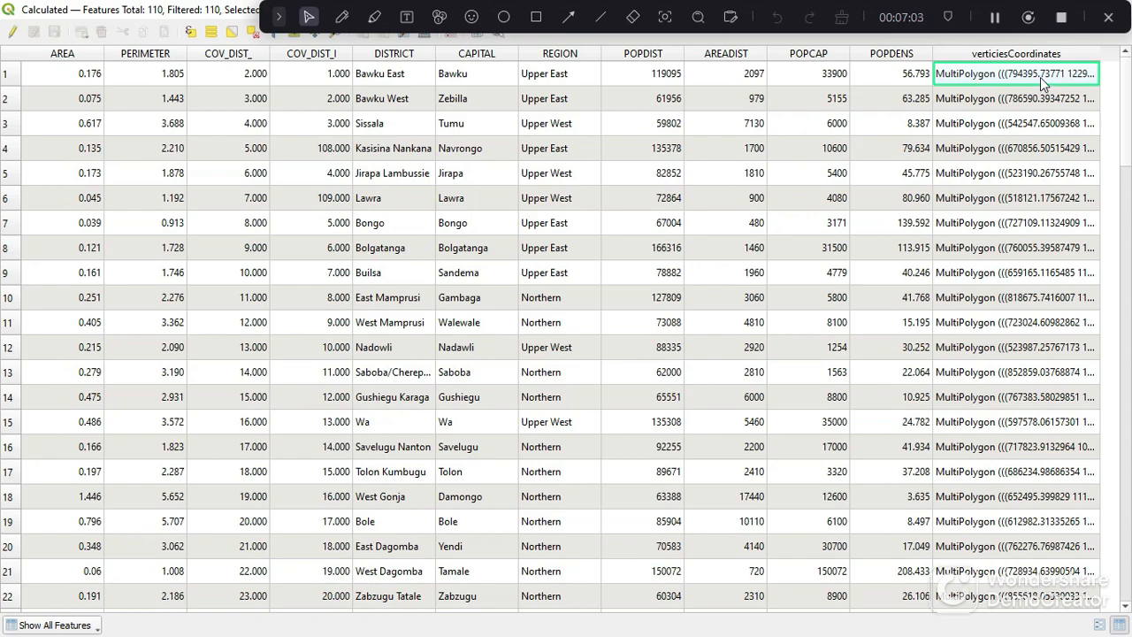
pyautogui.click(237, 3)
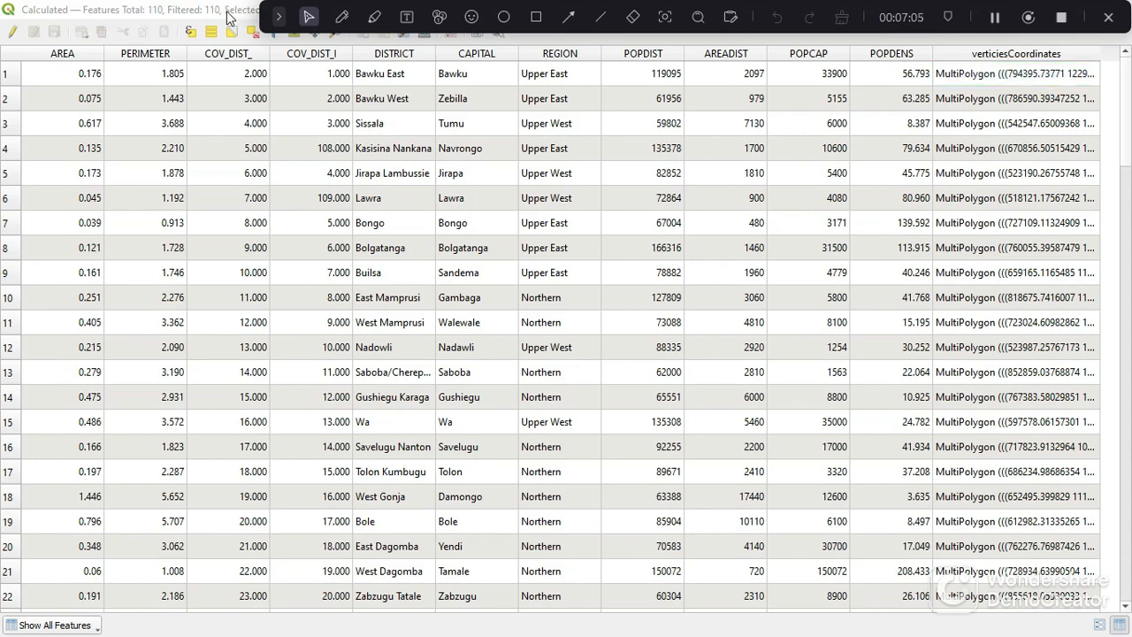
pyautogui.moveTo(232, 16); pyautogui.dragTo(181, 188)
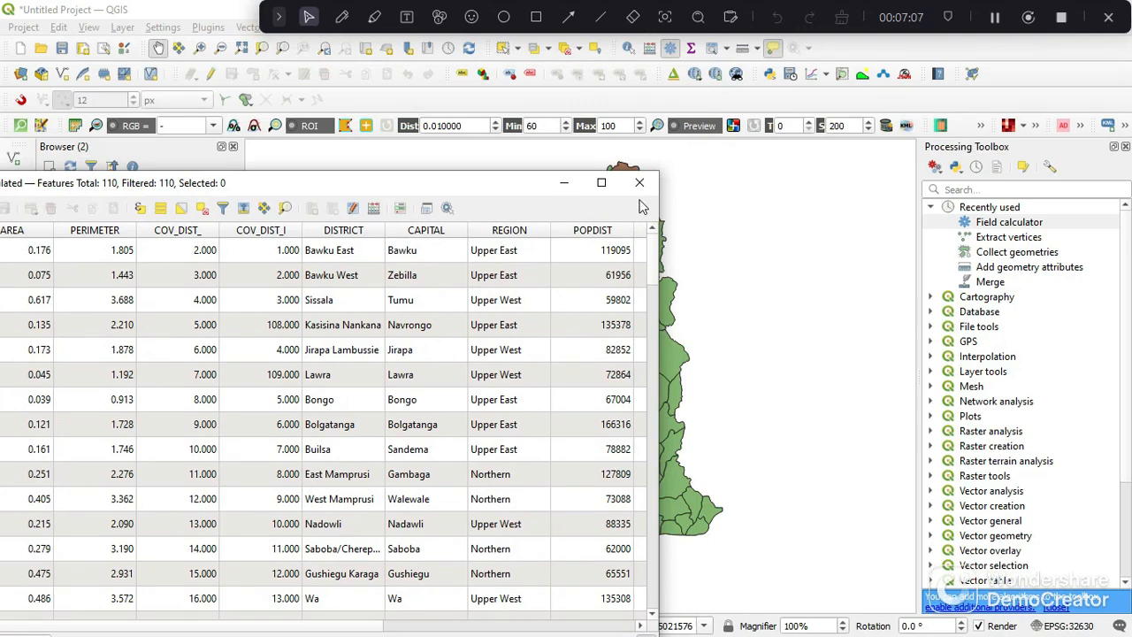
pyautogui.click(640, 182)
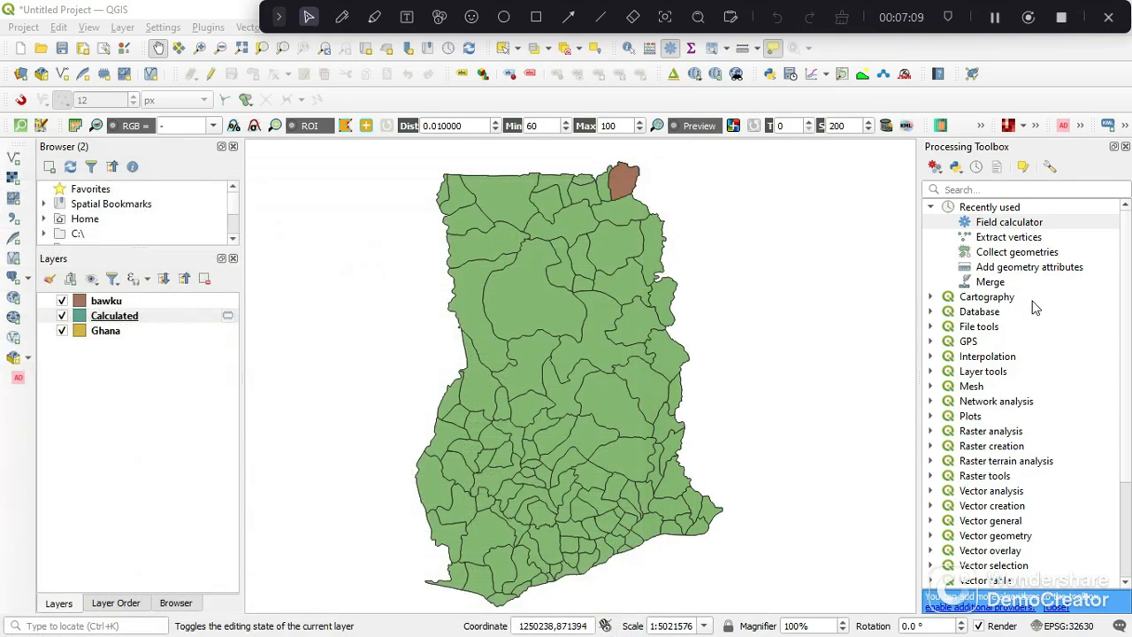
# - Open the Field calculator for the Calculated layer and define a String field named newCRS
pyautogui.click(1001, 227)
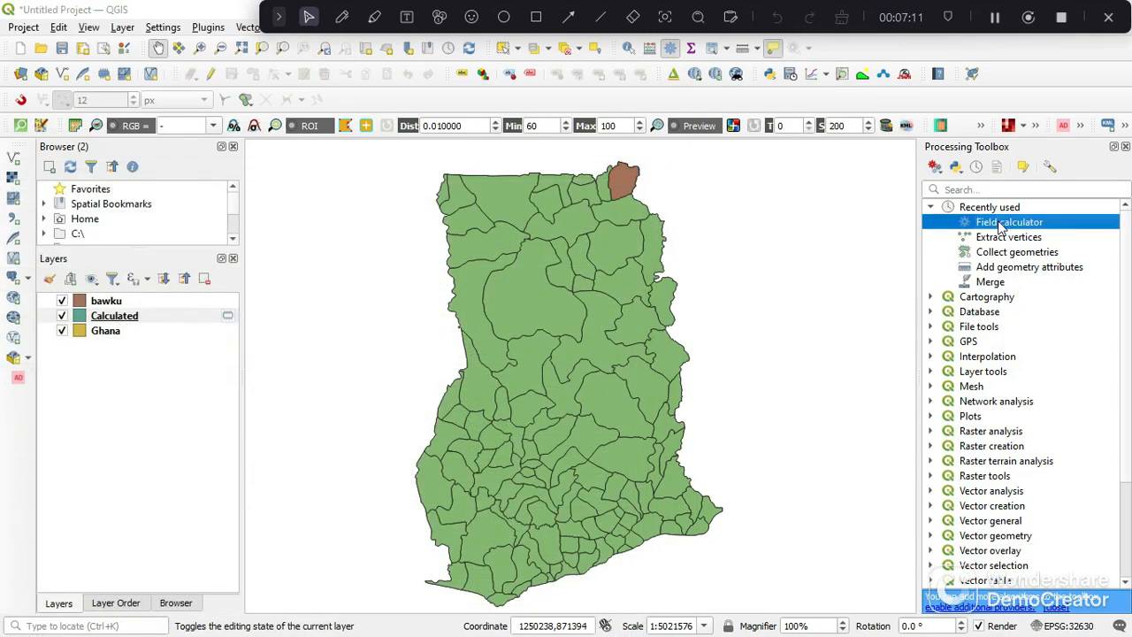
pyautogui.doubleClick(1001, 226)
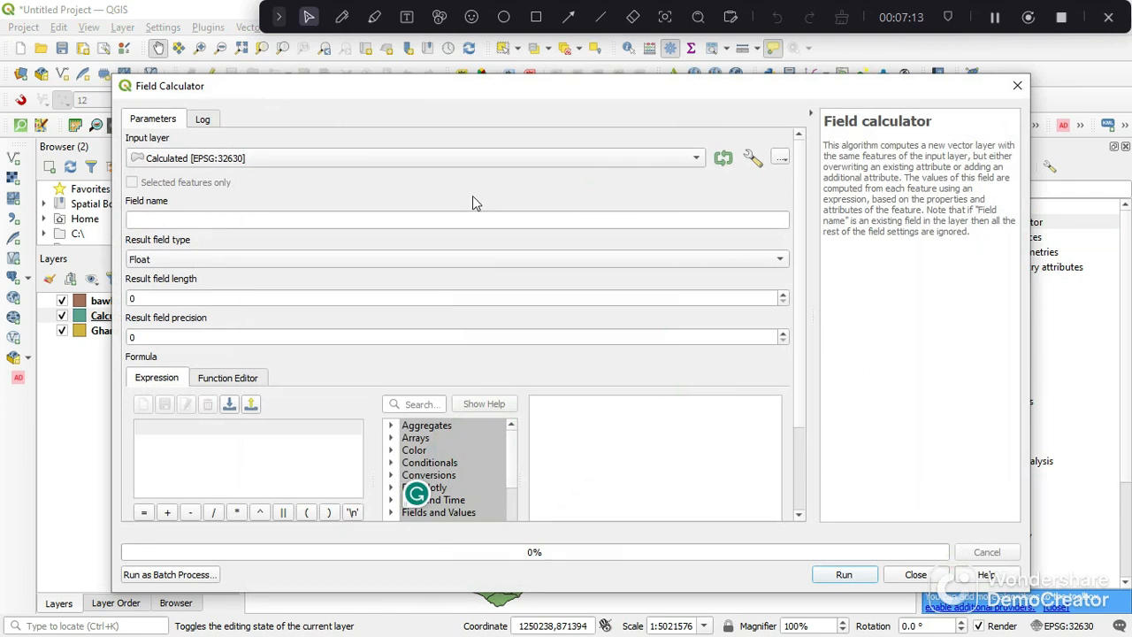
pyautogui.click(395, 160)
pyautogui.click(395, 161)
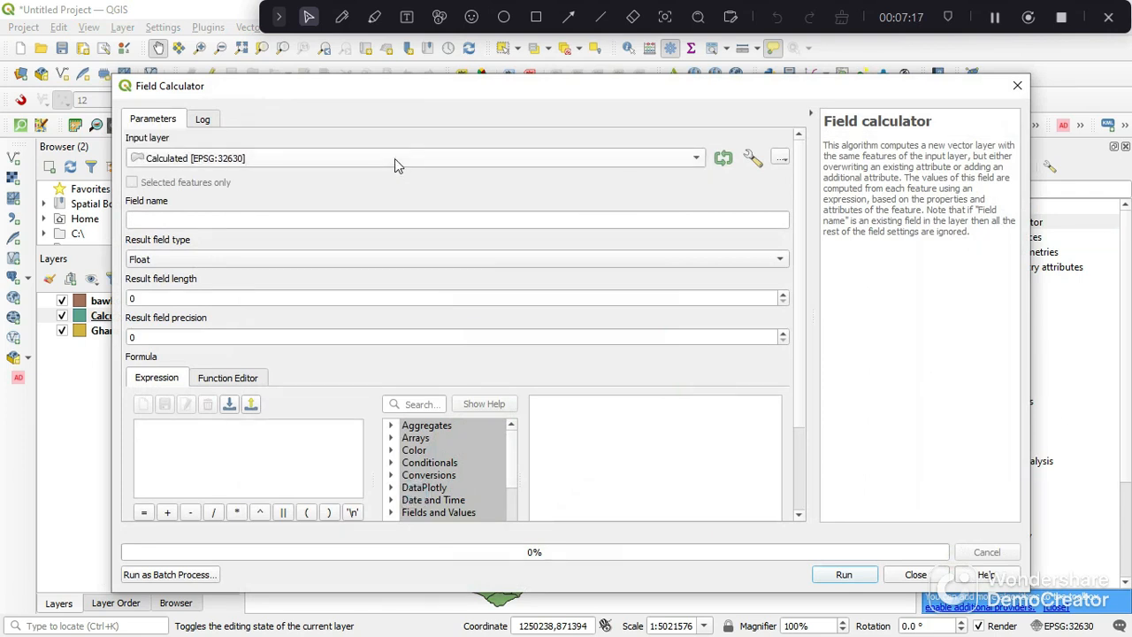
pyautogui.click(298, 215)
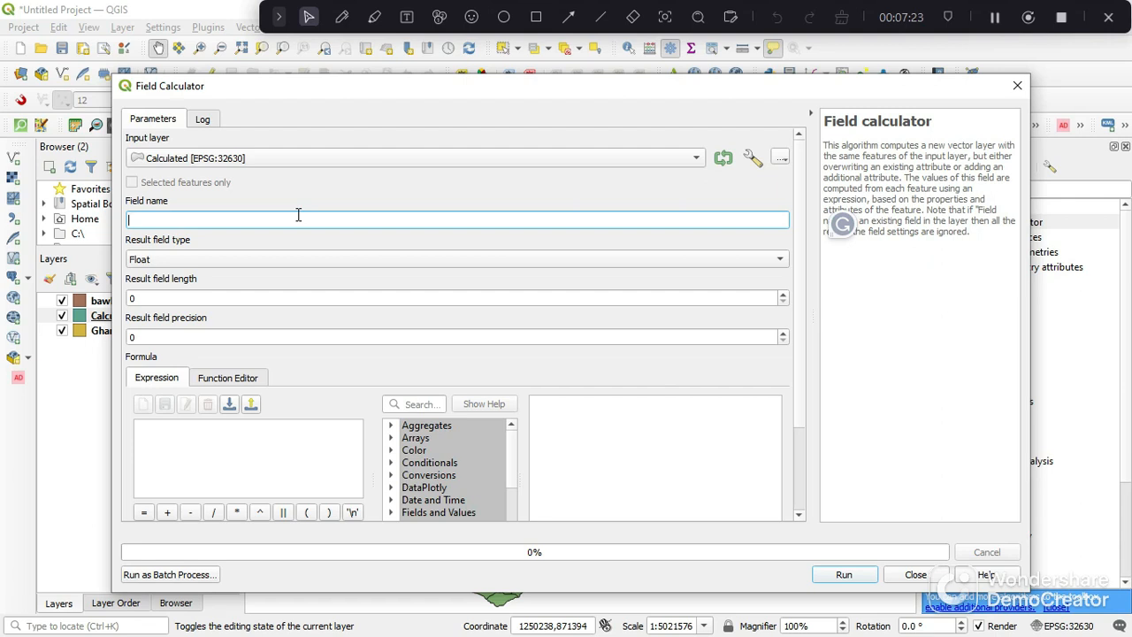
pyautogui.write('newCRS')
pyautogui.click(170, 262)
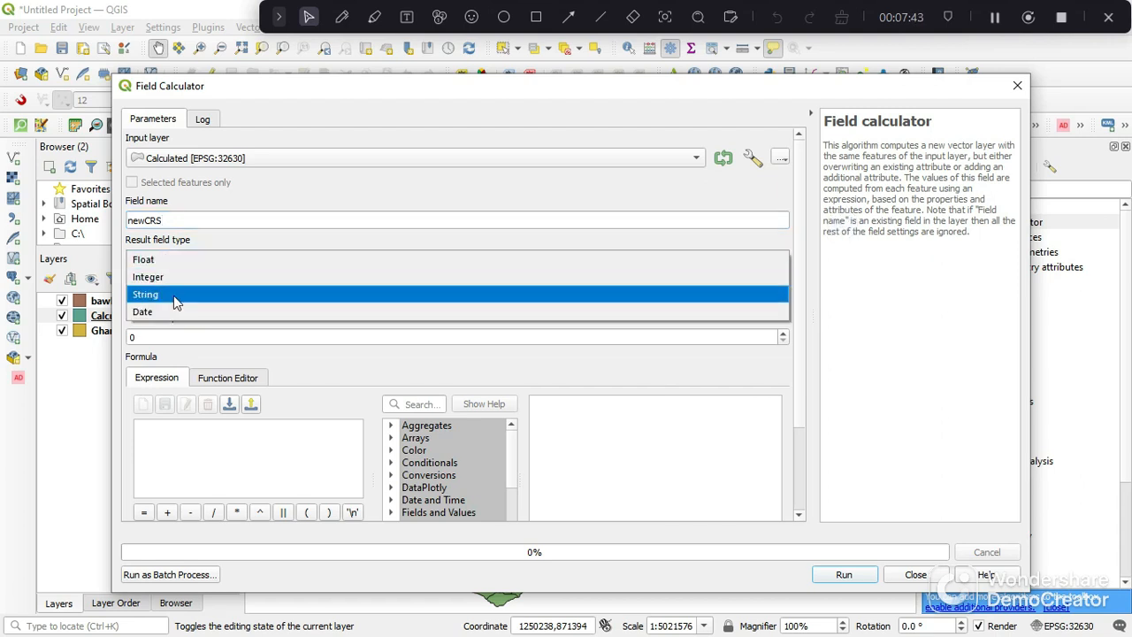
pyautogui.click(174, 295)
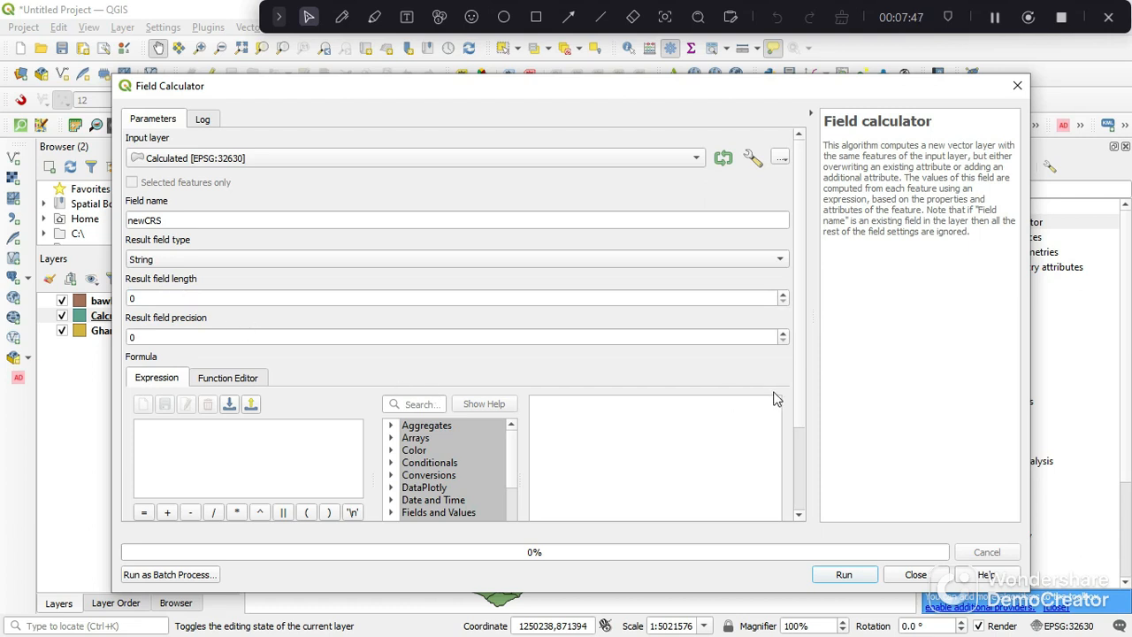
# - Enter geom_to_wkt($geometry) as the newCRS formula and clear the $geometry argument inside its parentheses
pyautogui.click(241, 467)
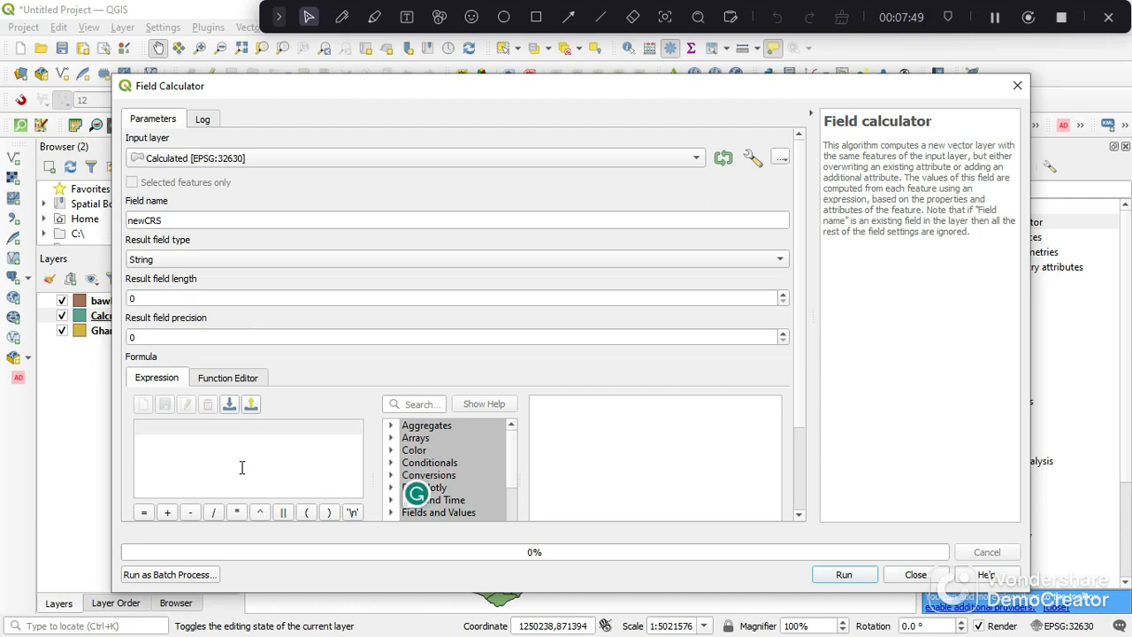
pyautogui.write('geom_to_wkt($geometry)')
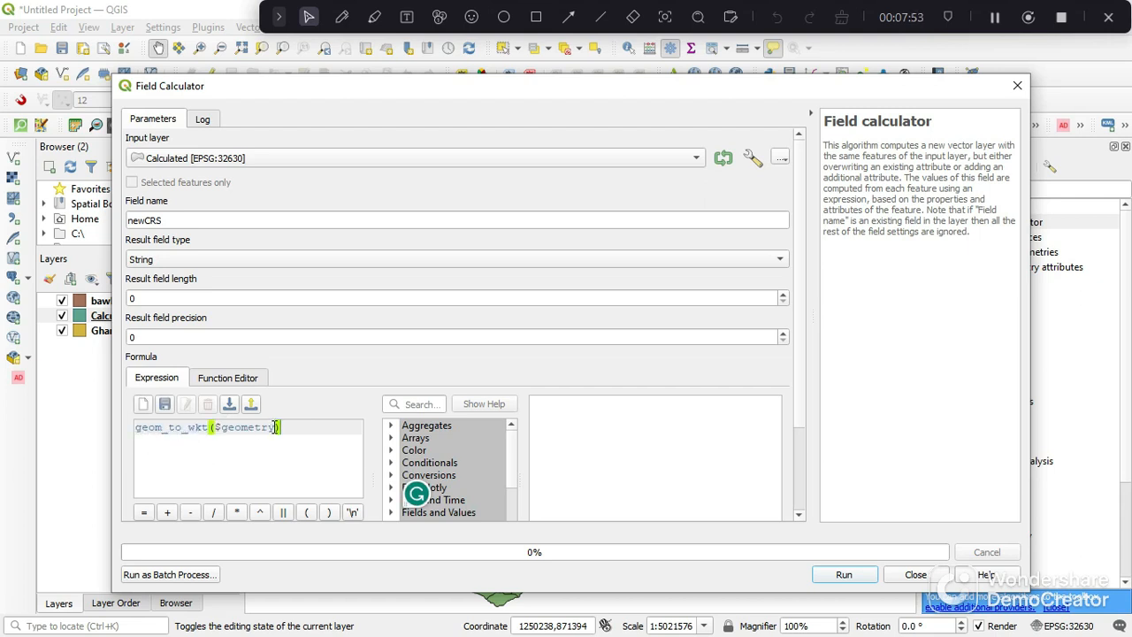
pyautogui.moveTo(274, 429); pyautogui.dragTo(218, 431)
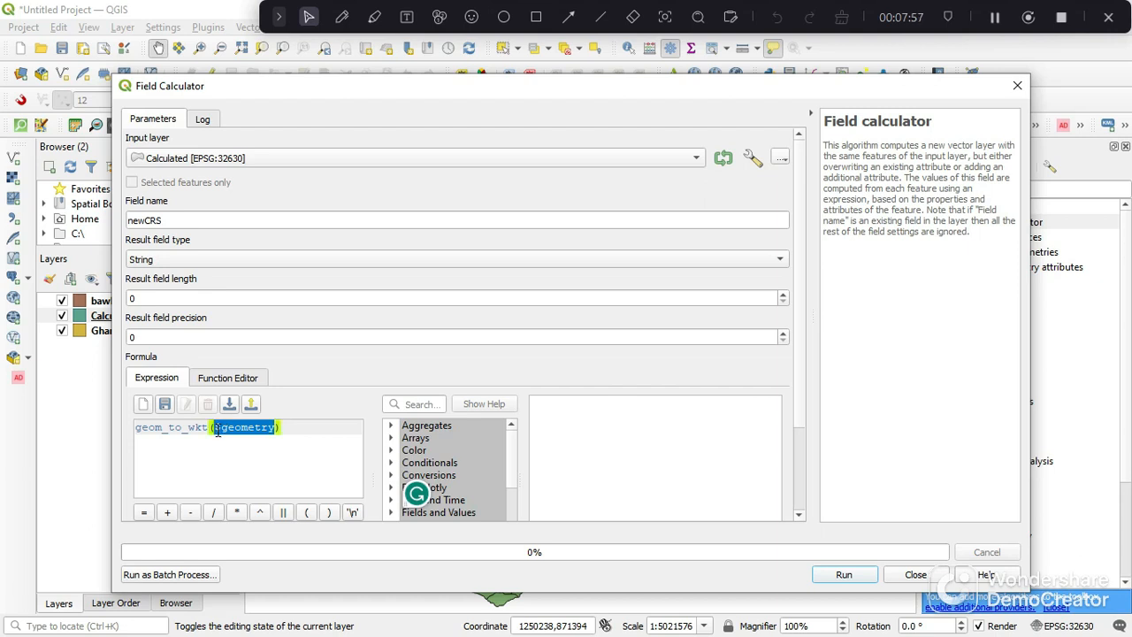
pyautogui.press('BackSpace')
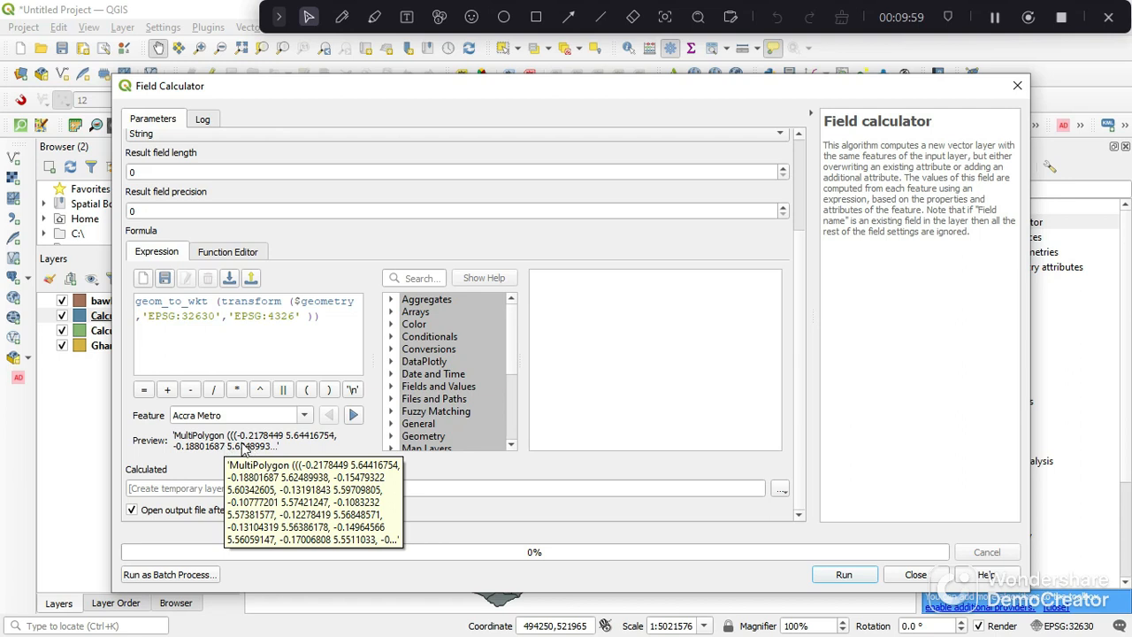
# - Check the preview of the EPSG:32630 to EPSG:4326 transform formula, run it to a temporary layer and close the Field Calculator
pyautogui.moveTo(240, 436); pyautogui.dragTo(279, 444)
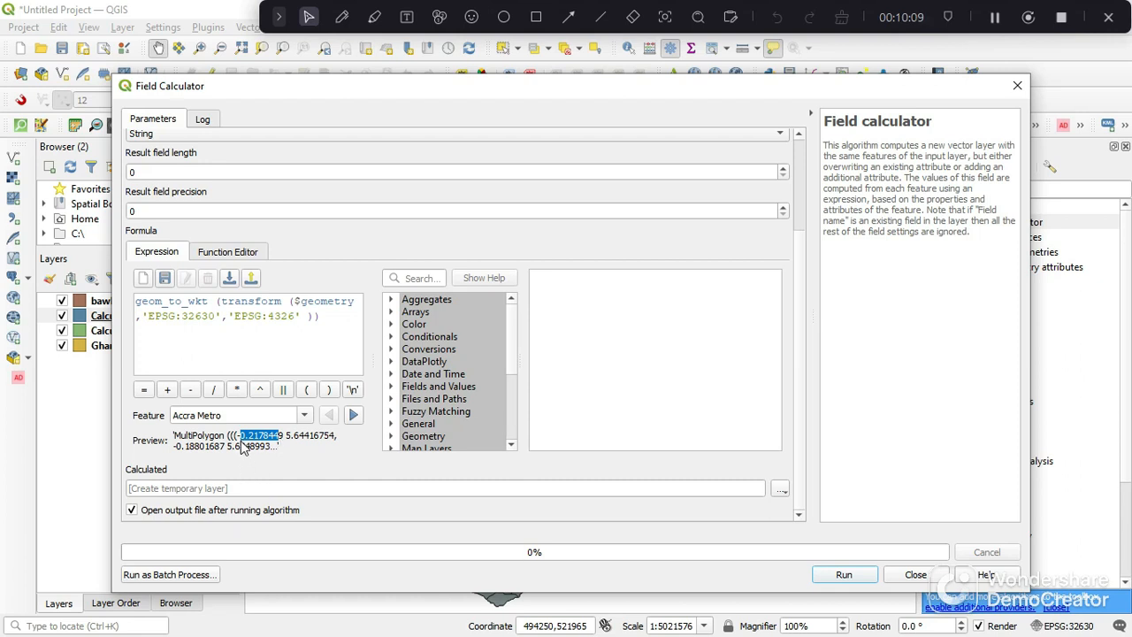
pyautogui.click(291, 458)
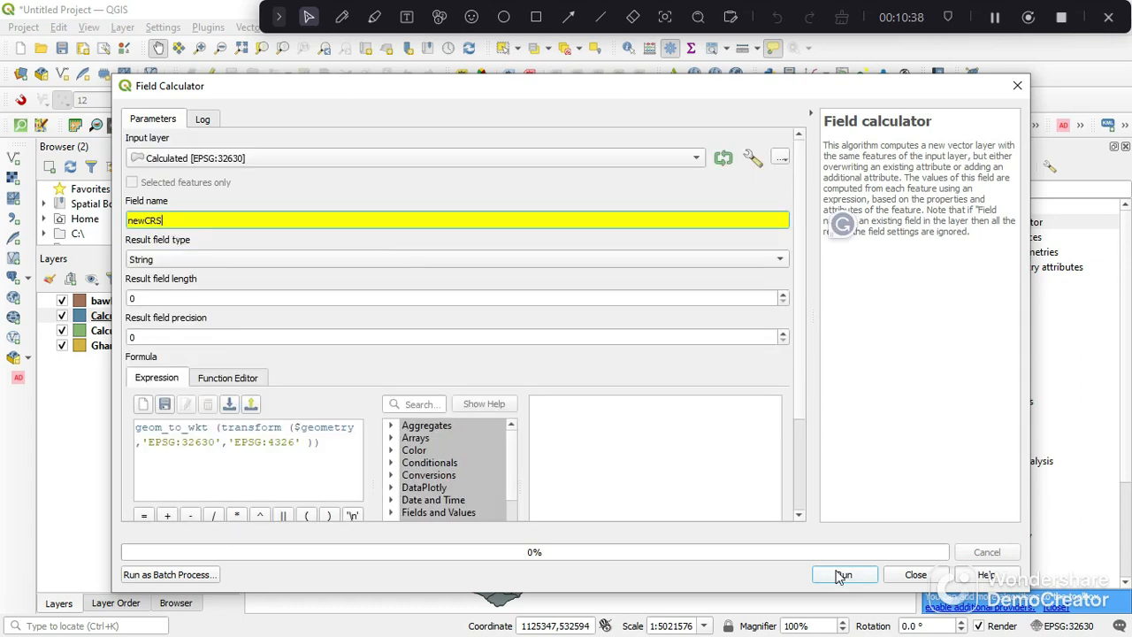
pyautogui.click(843, 575)
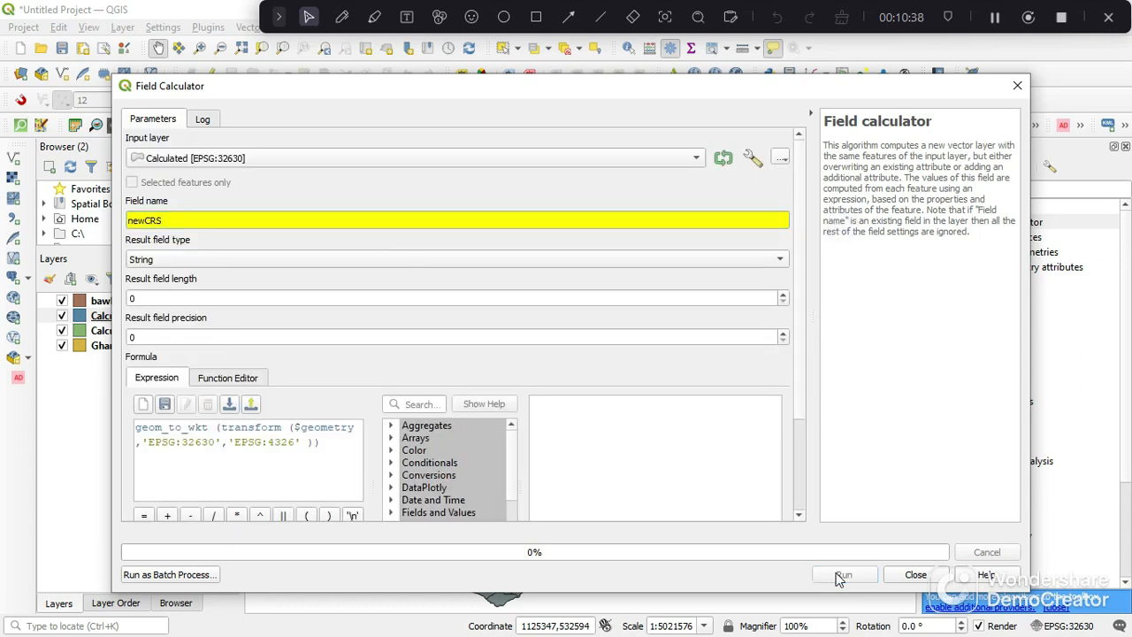
pyautogui.click(931, 580)
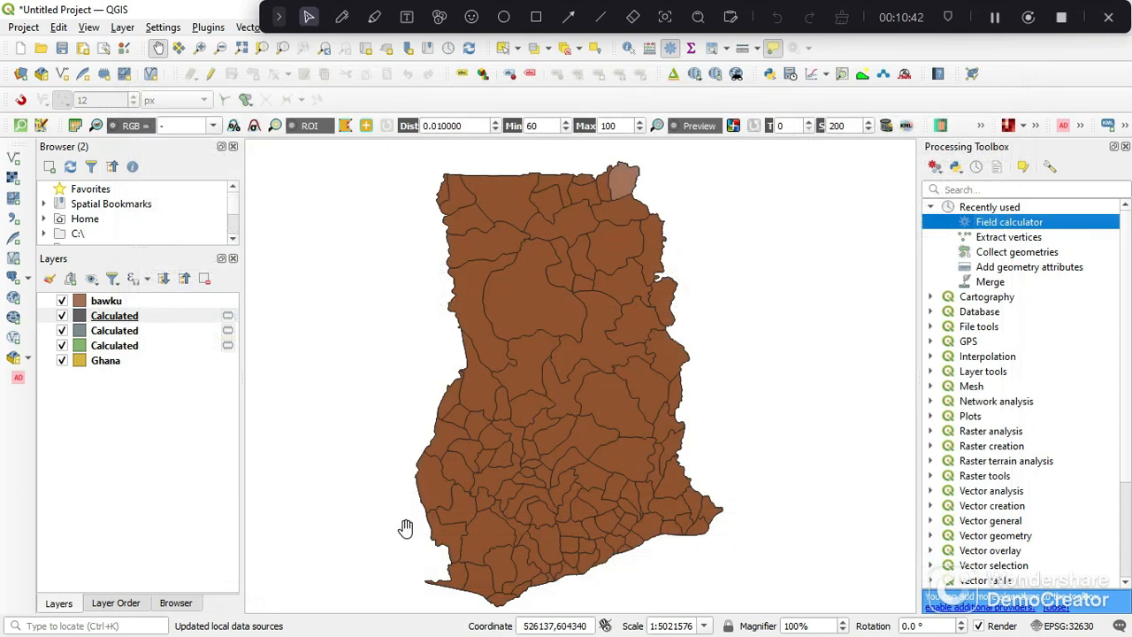
# - Open the attribute table of the uppermost Calculated layer
pyautogui.click(135, 317)
pyautogui.rightClick(135, 317)
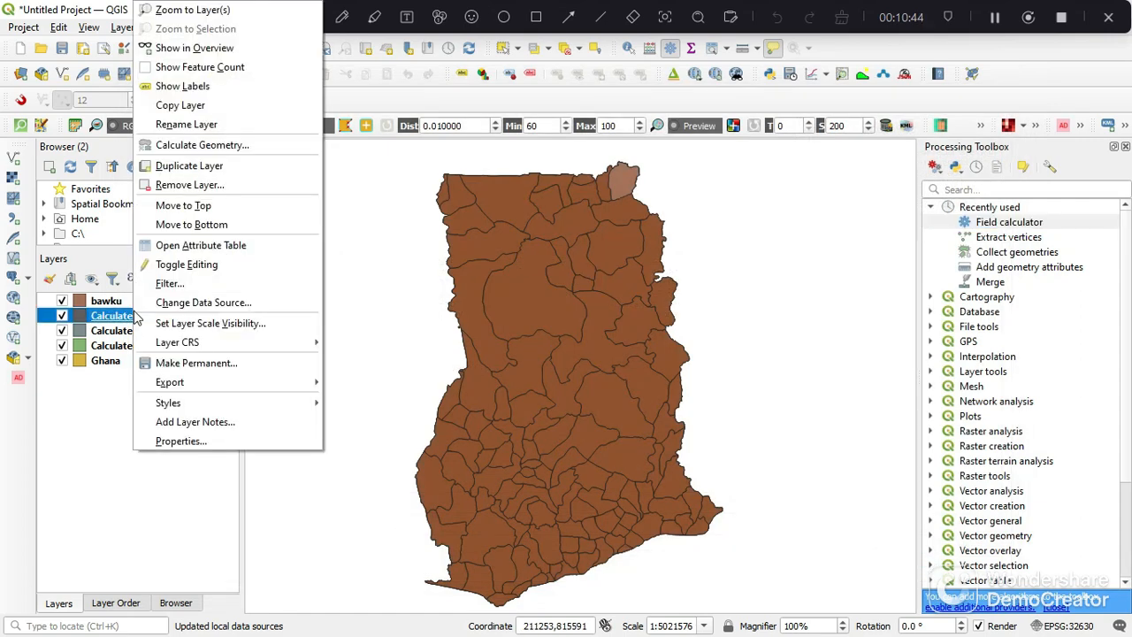
pyautogui.click(216, 248)
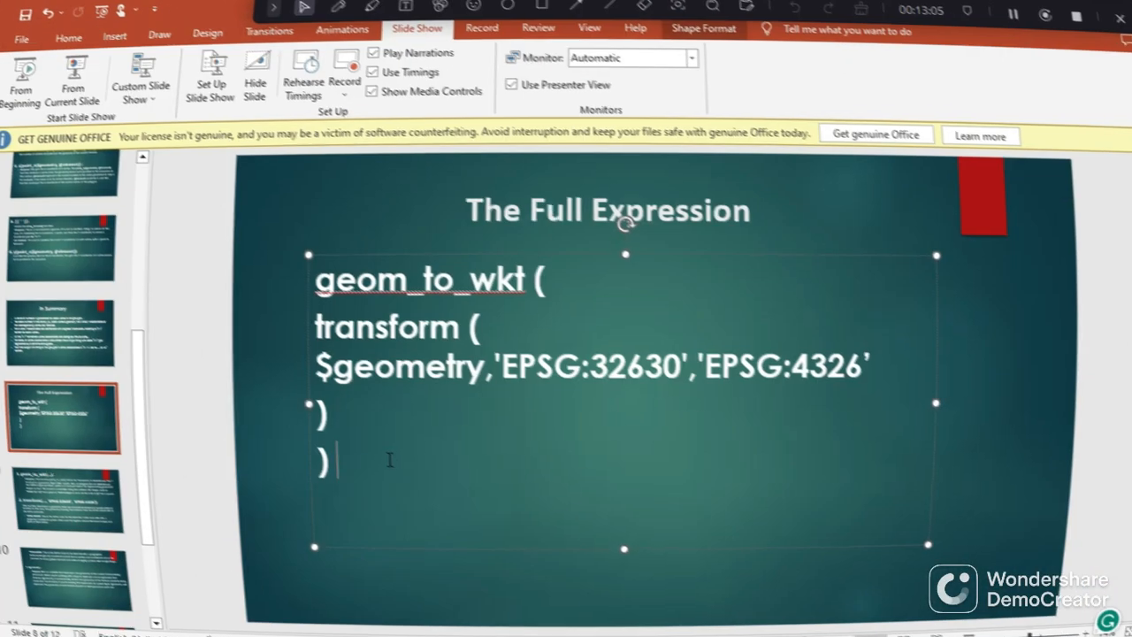
# - In PowerPoint, highlight the transform part of the full expression on slide 8 and view slide 9 explaining geom_to_wkt and transform
pyautogui.moveTo(391, 460); pyautogui.dragTo(351, 295)
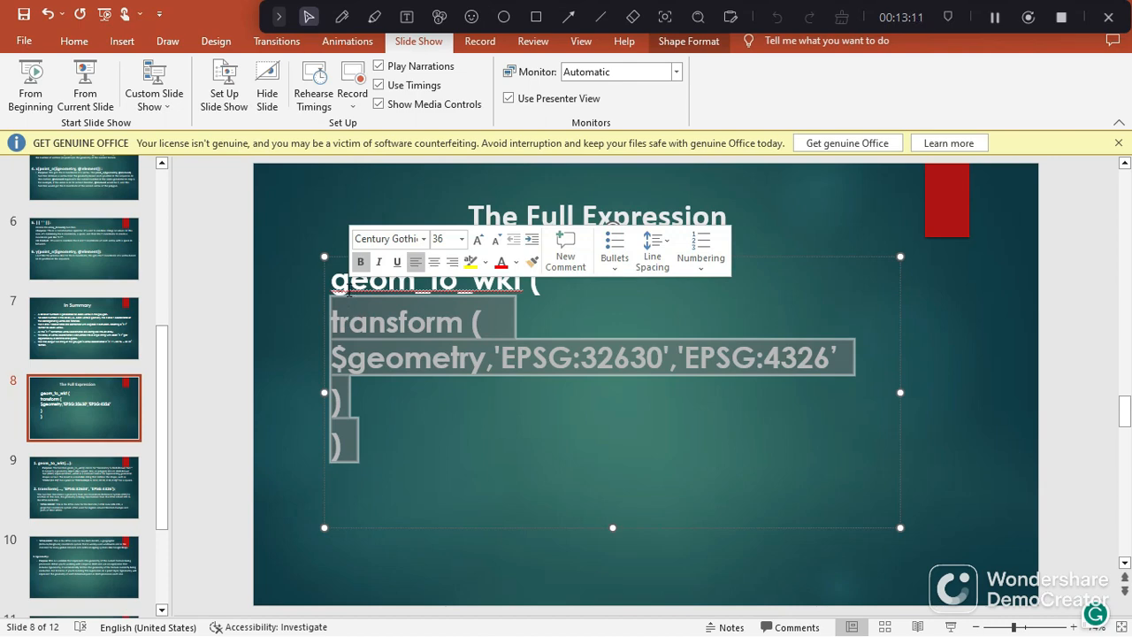
pyautogui.click(91, 469)
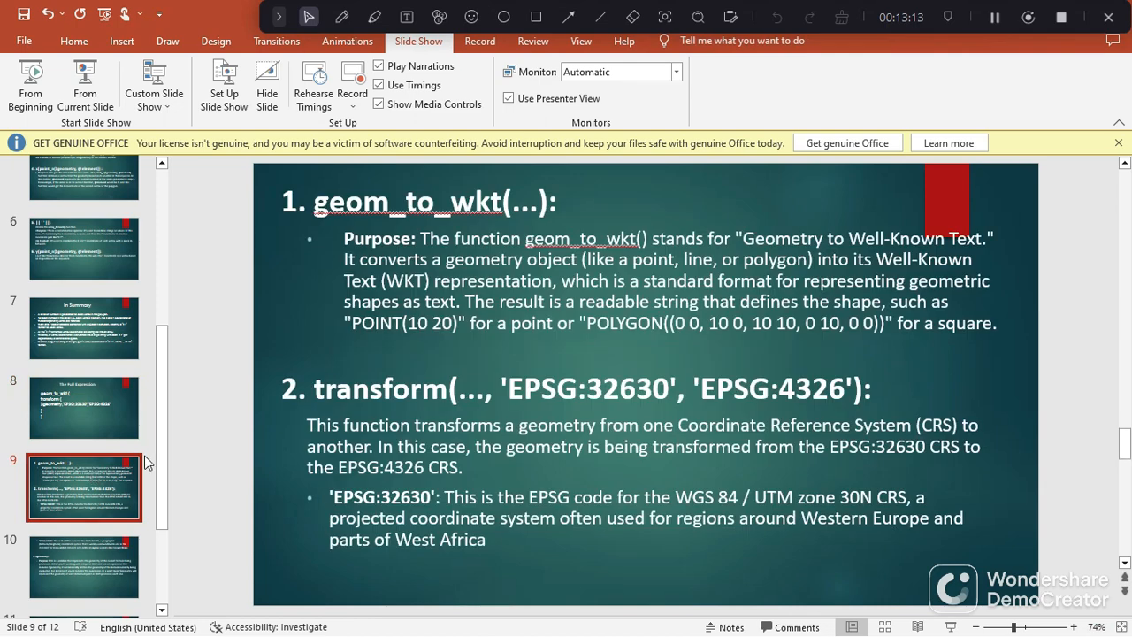